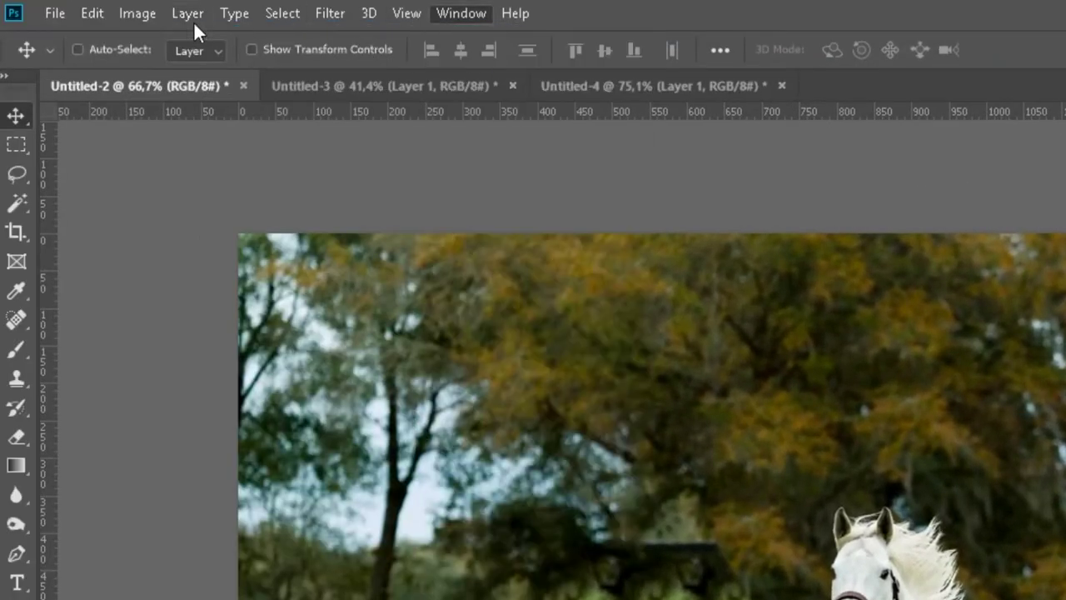
# Check the menu bar's new-layer options while the white horse photo is open.
pyautogui.click(190, 15)
pyautogui.moveTo(22, 184)
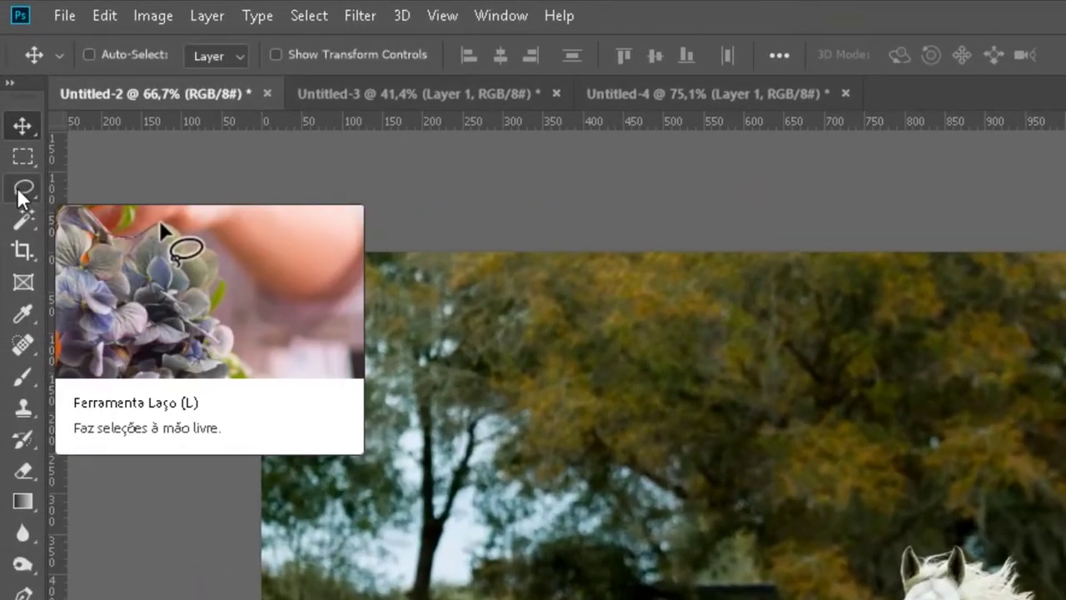
# Lasso loosely around the horse's body, legs and tail, then bring up the Fill settings.
pyautogui.moveTo(491, 451); pyautogui.dragTo(400, 435)
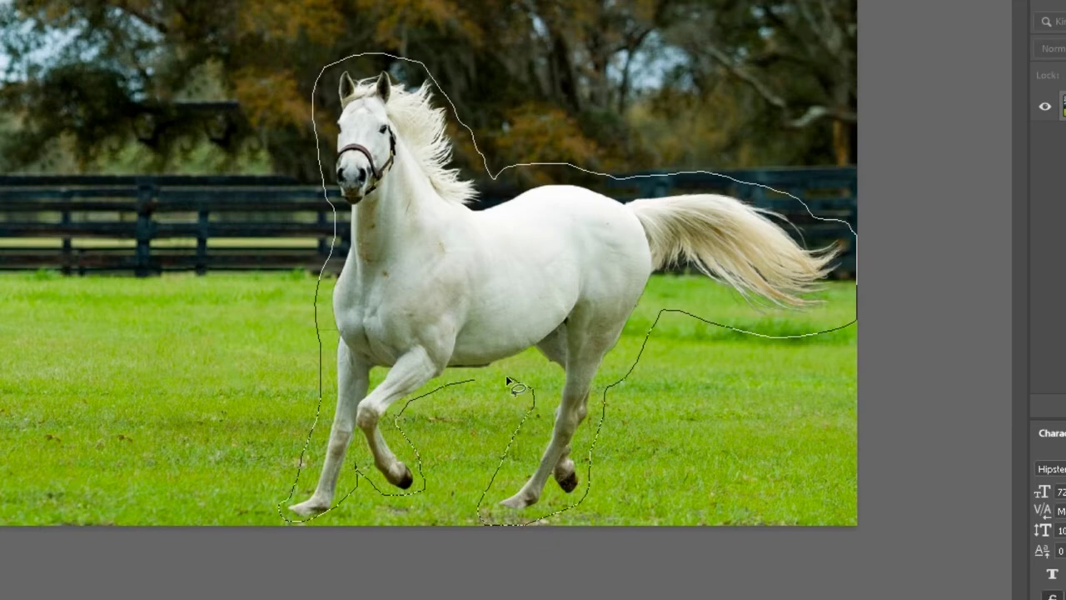
pyautogui.moveTo(506, 374); pyautogui.dragTo(533, 390)
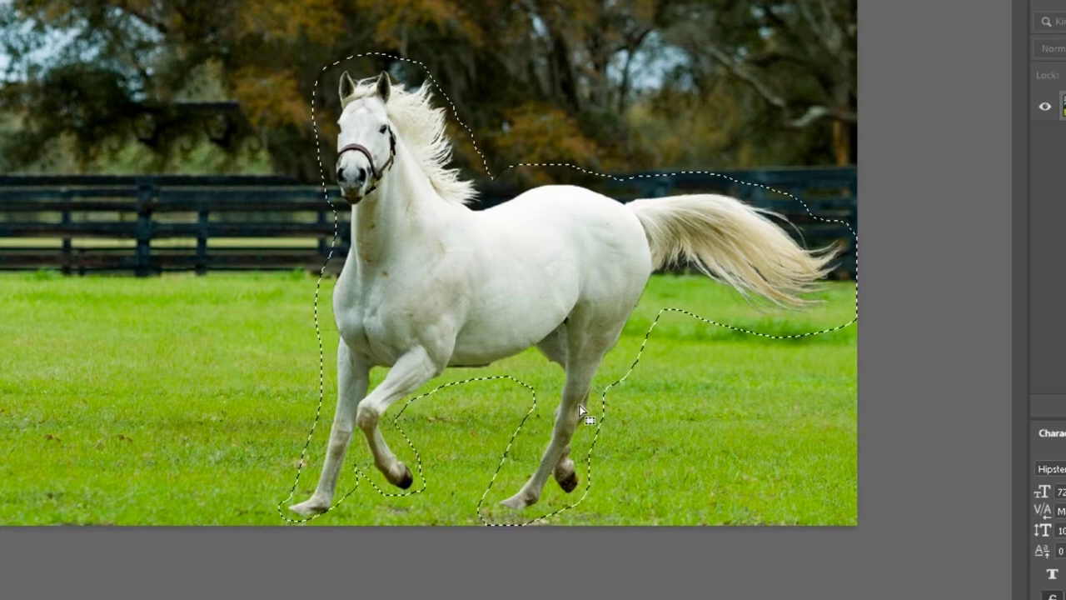
pyautogui.hotkey('shift', 'BackSpace')
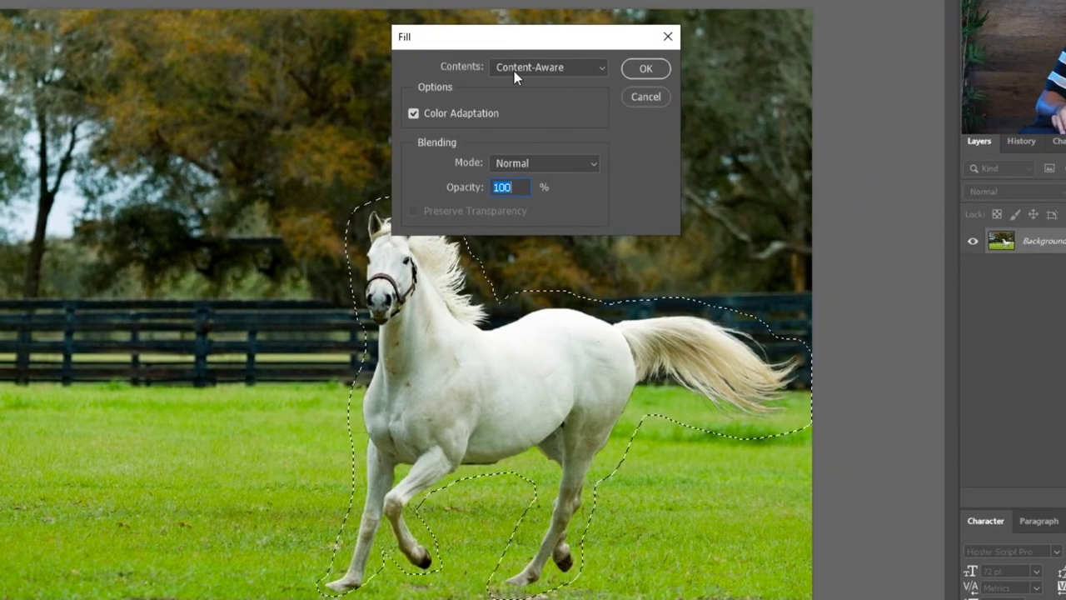
# Content-Aware fill the horse selection at 100% opacity, then deselect.
pyautogui.click(554, 72)
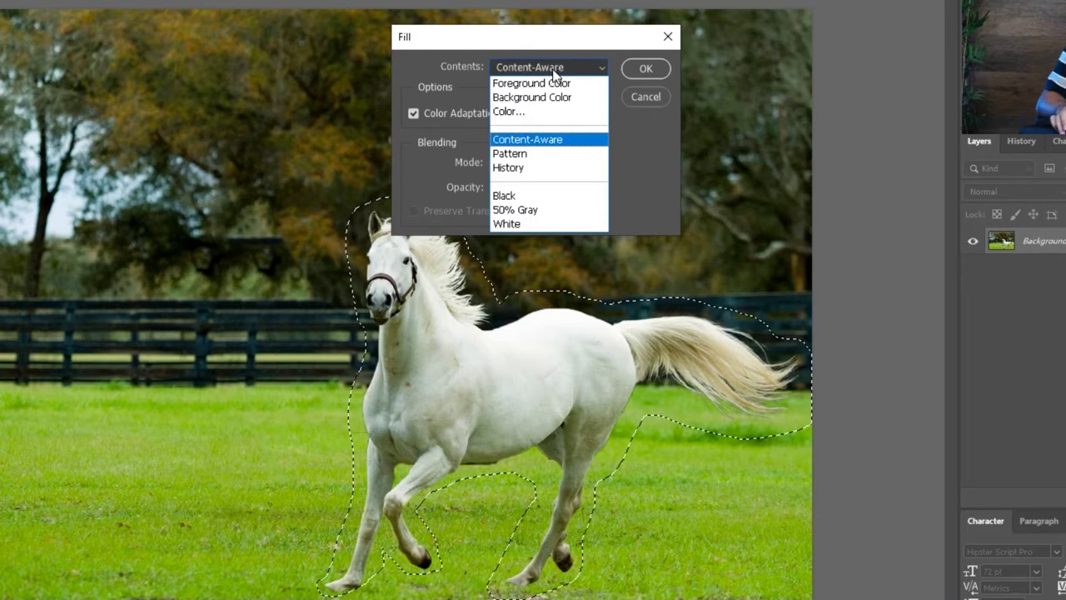
pyautogui.click(554, 70)
pyautogui.click(644, 69)
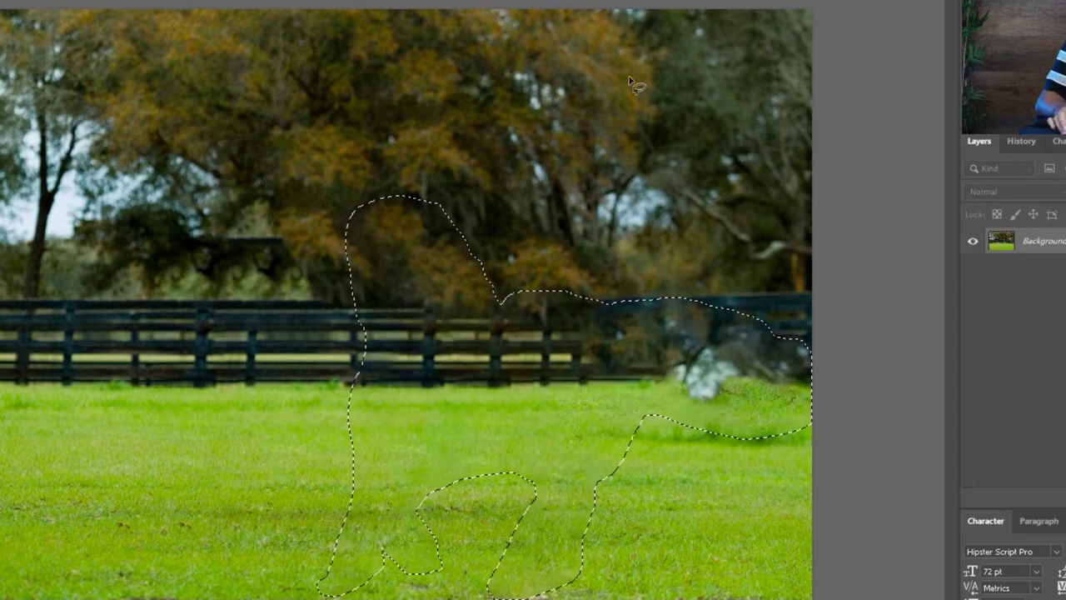
pyautogui.hotkey('ctrl', 'd')
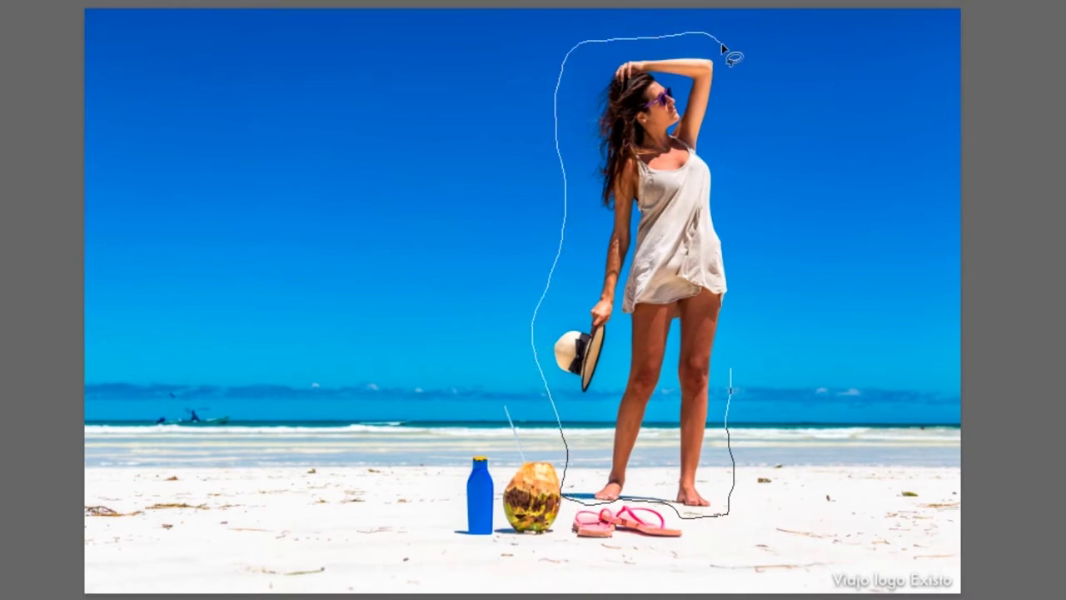
# Lasso the woman on the beach and remove her with Edit > Fill, Content-Aware.
pyautogui.moveTo(740, 217); pyautogui.dragTo(747, 285)
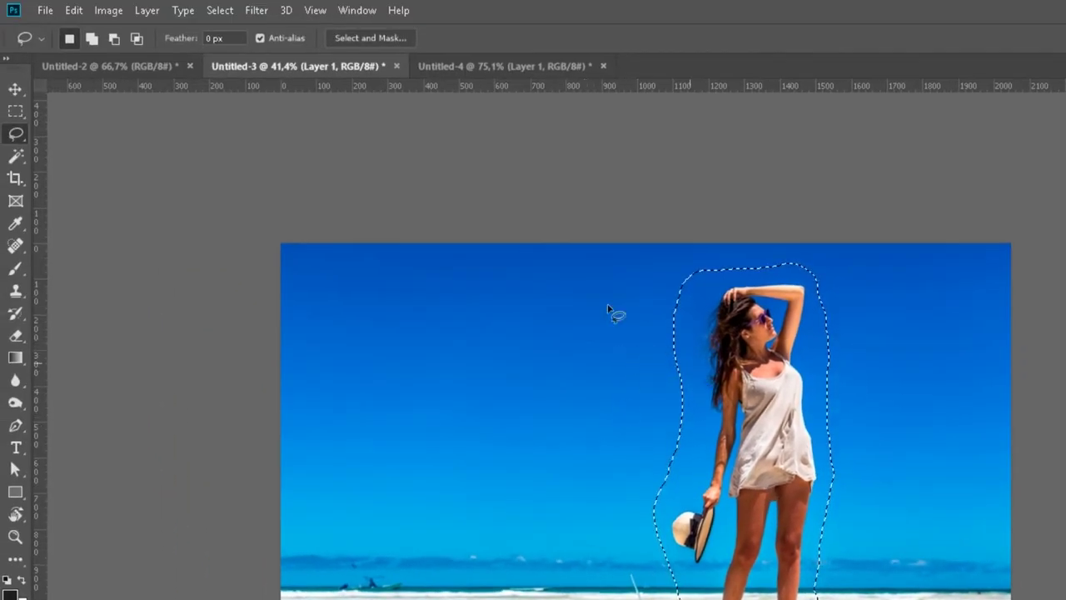
pyautogui.click(74, 10)
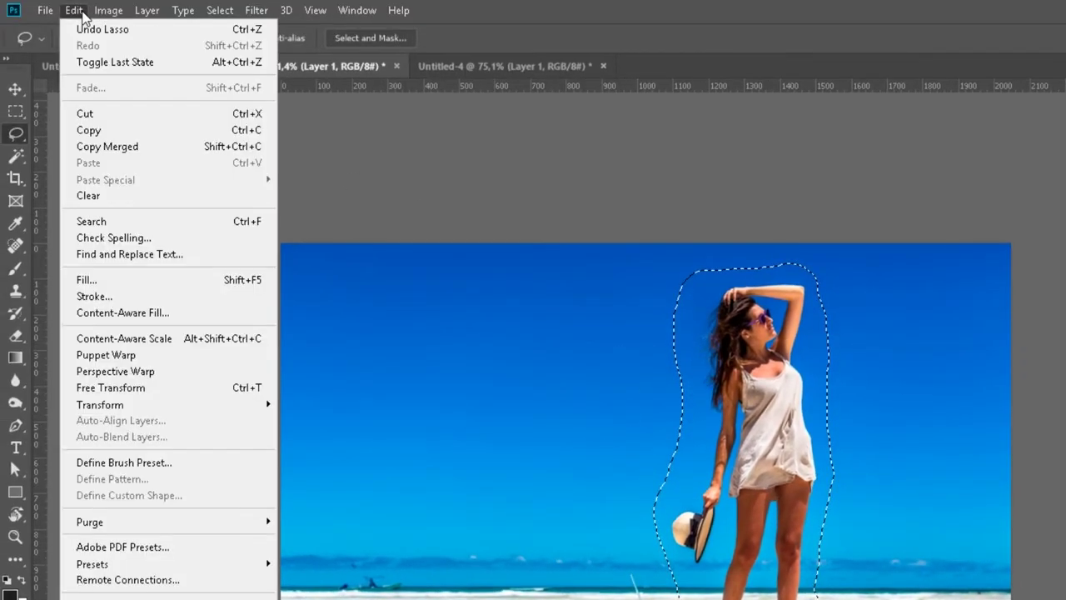
pyautogui.click(151, 285)
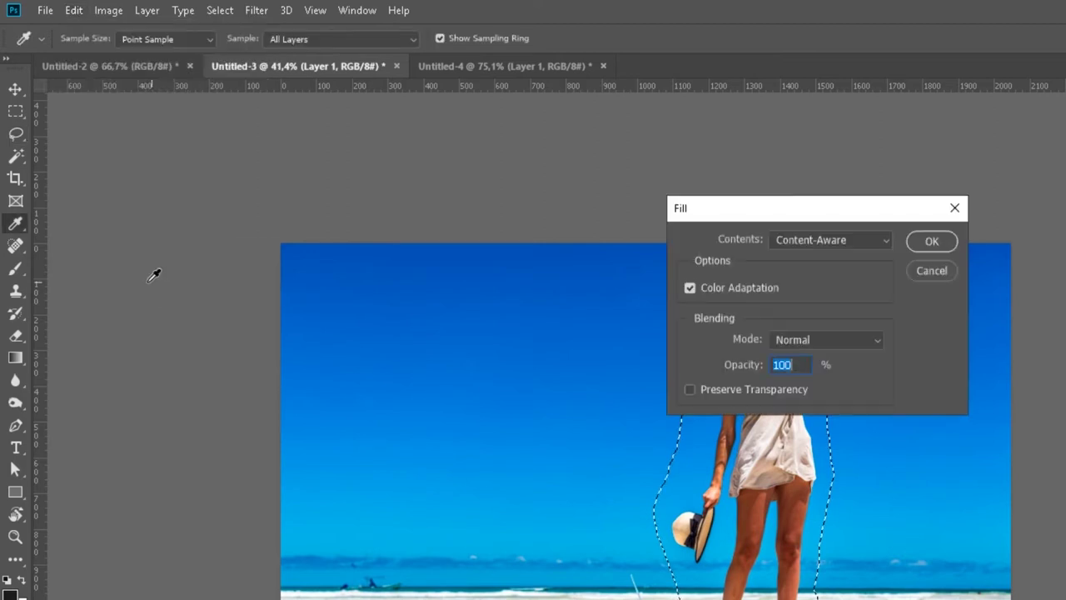
pyautogui.moveTo(806, 208)
pyautogui.mouseDown()
pyautogui.moveTo(236, 159)
pyautogui.moveTo(250, 164)
pyautogui.mouseUp()
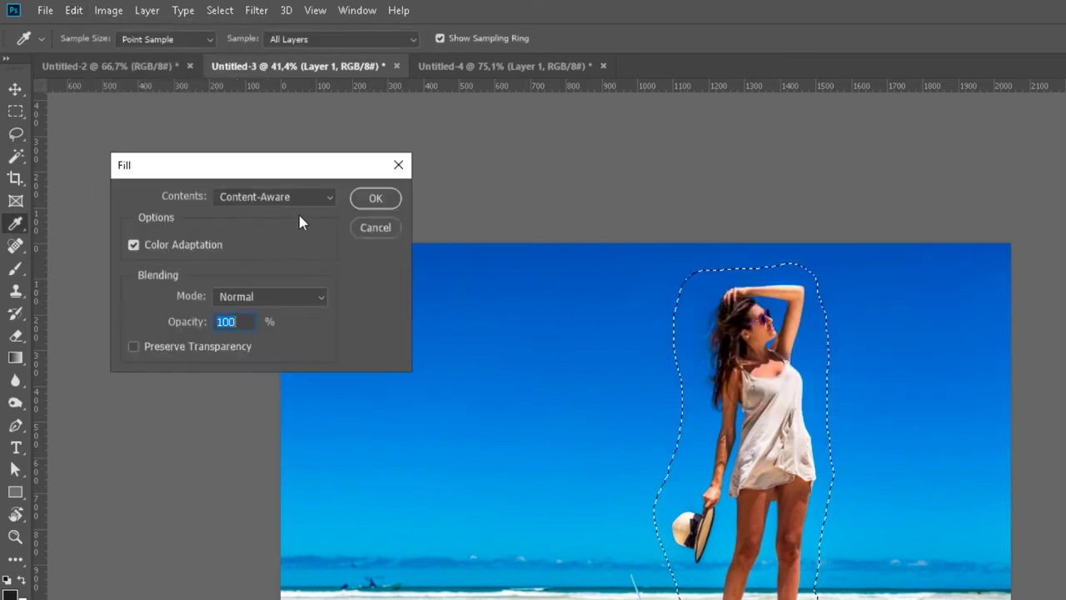
pyautogui.click(381, 200)
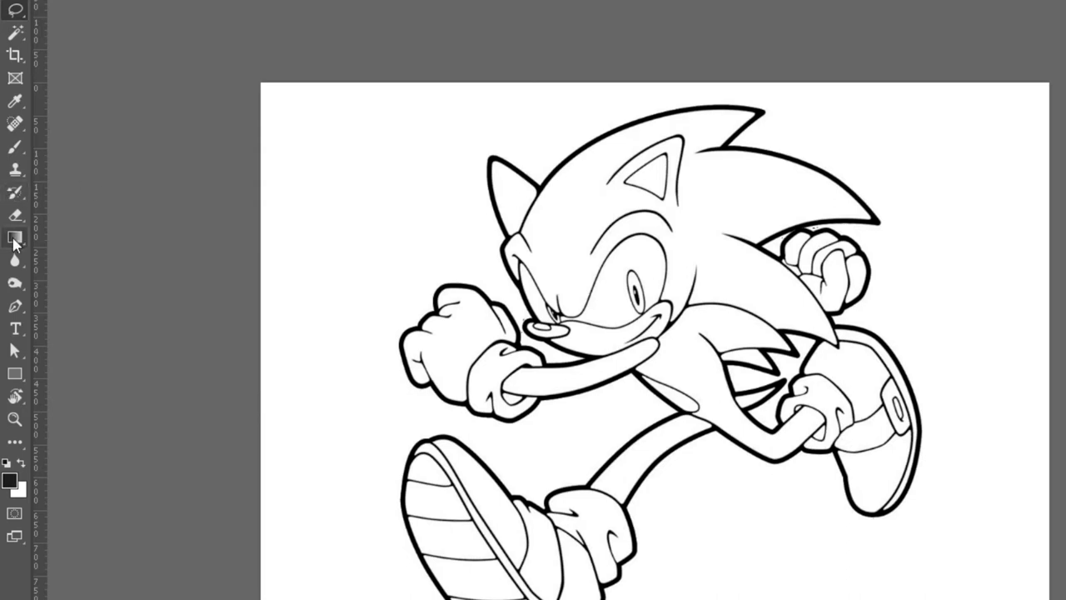
# Switch to the Paint Bucket with bright blue #4545ff, web-only colours off, after a trial fill.
pyautogui.rightClick(15, 241)
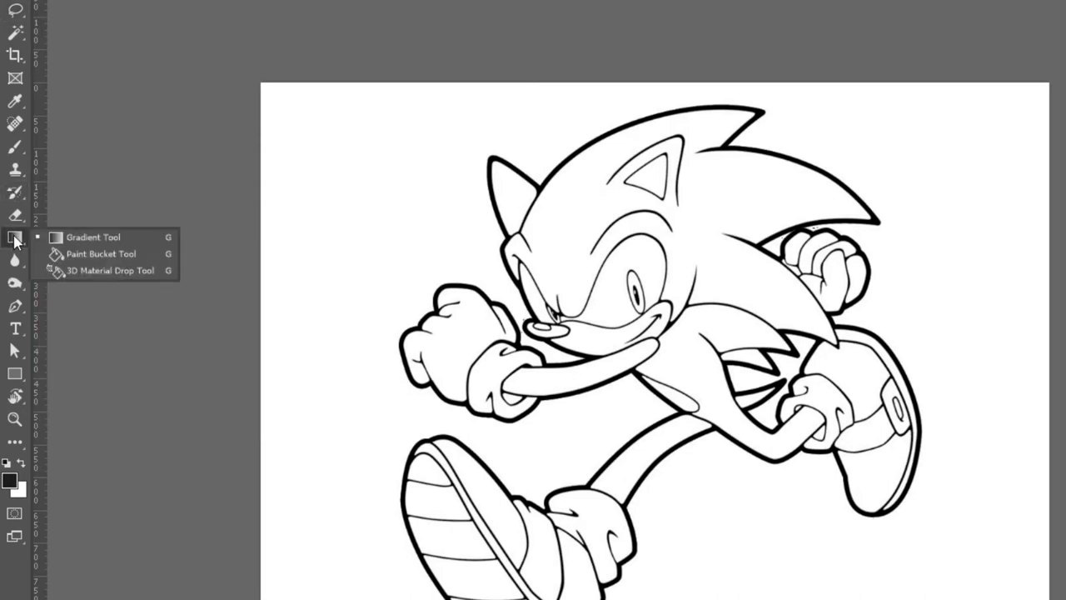
pyautogui.click(87, 261)
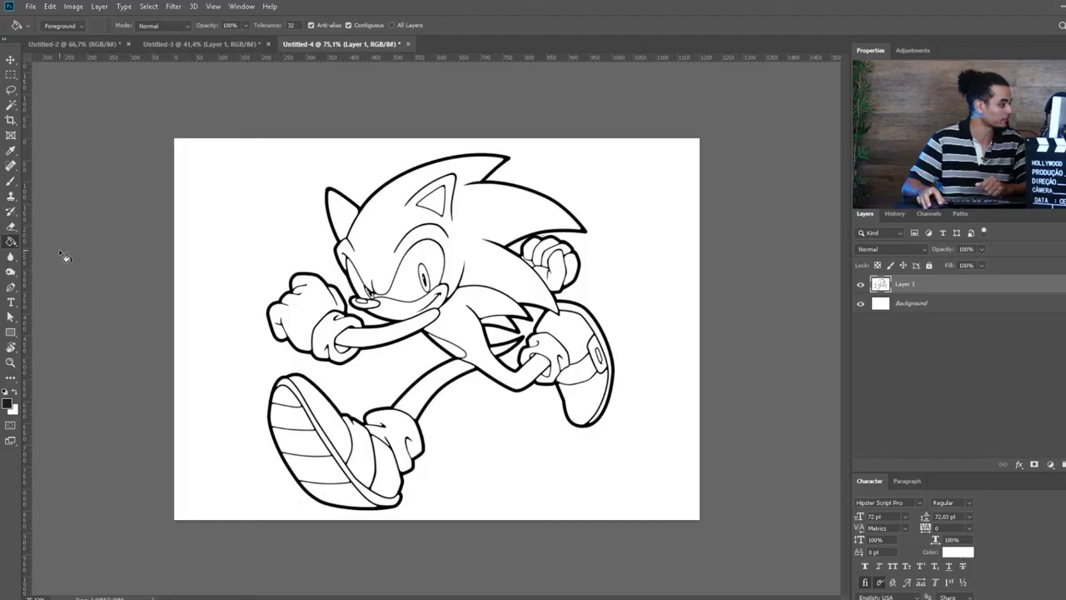
pyautogui.click(9, 401)
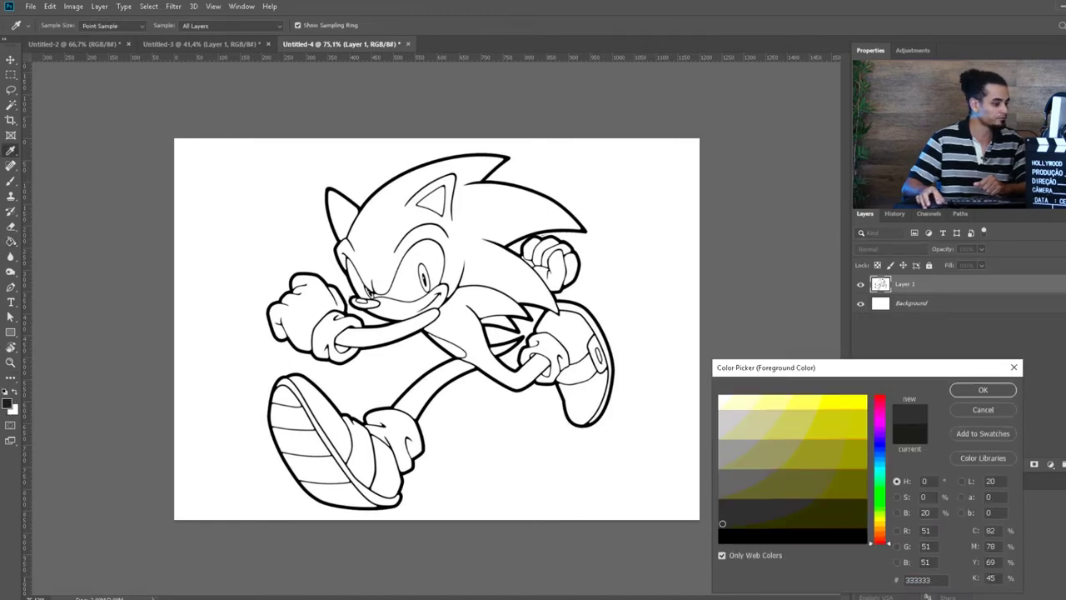
pyautogui.click(721, 554)
pyautogui.click(879, 448)
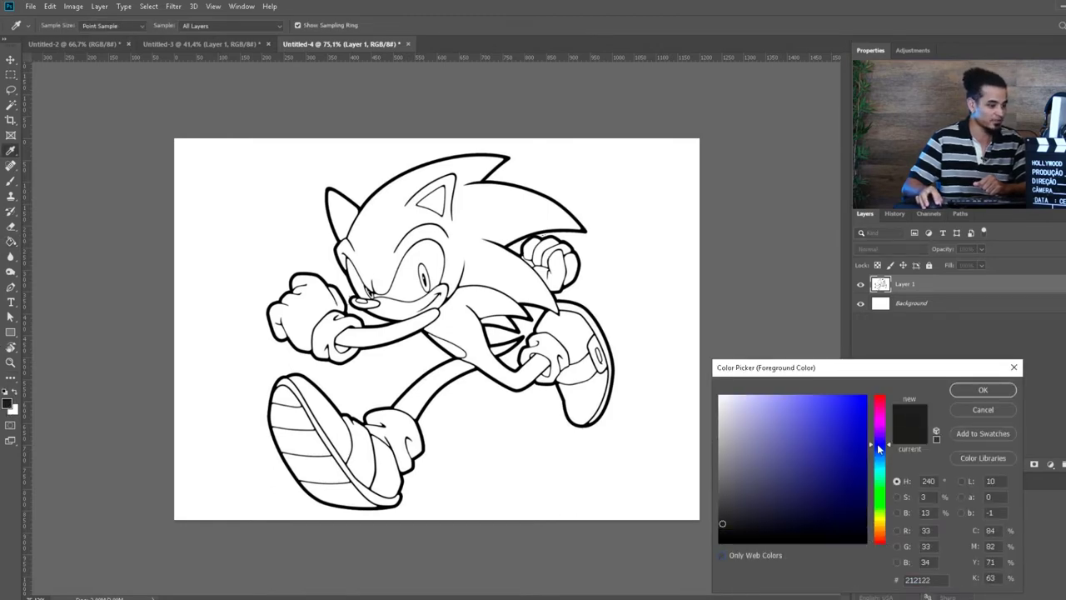
pyautogui.moveTo(833, 423); pyautogui.dragTo(827, 385)
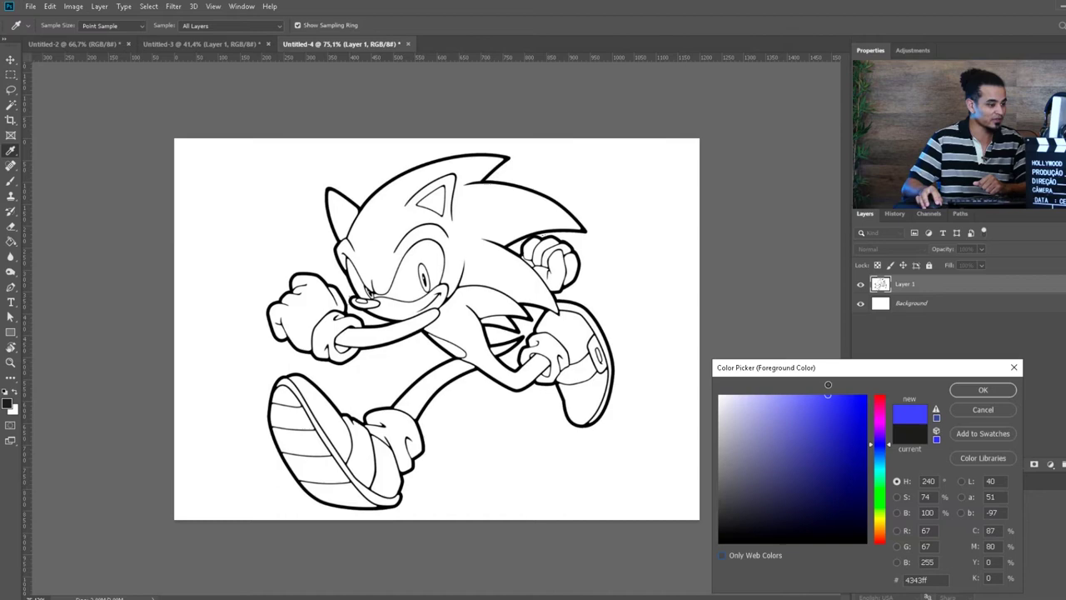
pyautogui.click(982, 390)
pyautogui.click(493, 225)
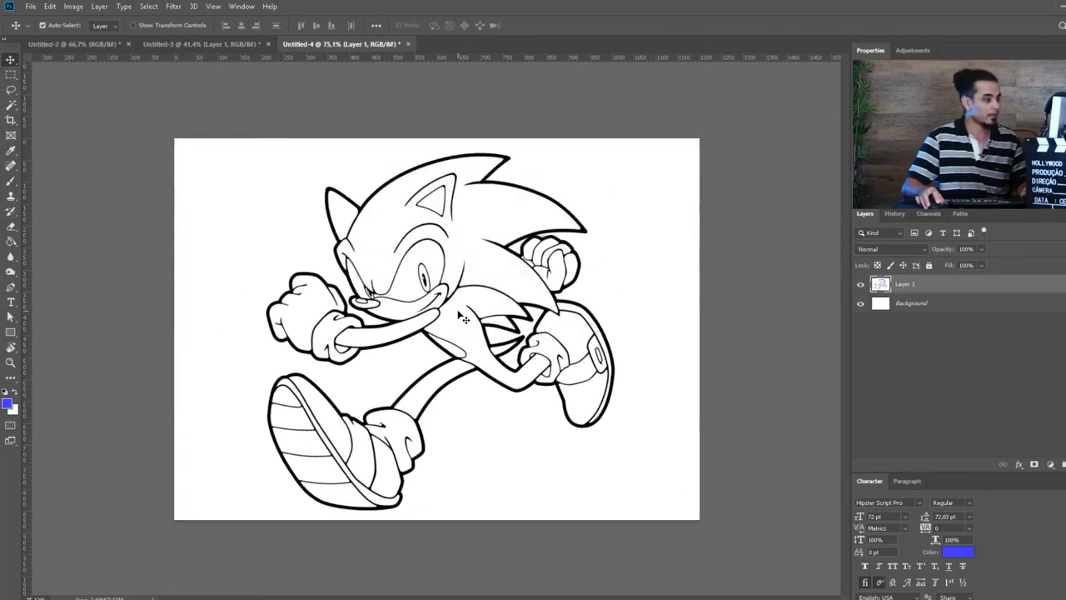
pyautogui.click(10, 241)
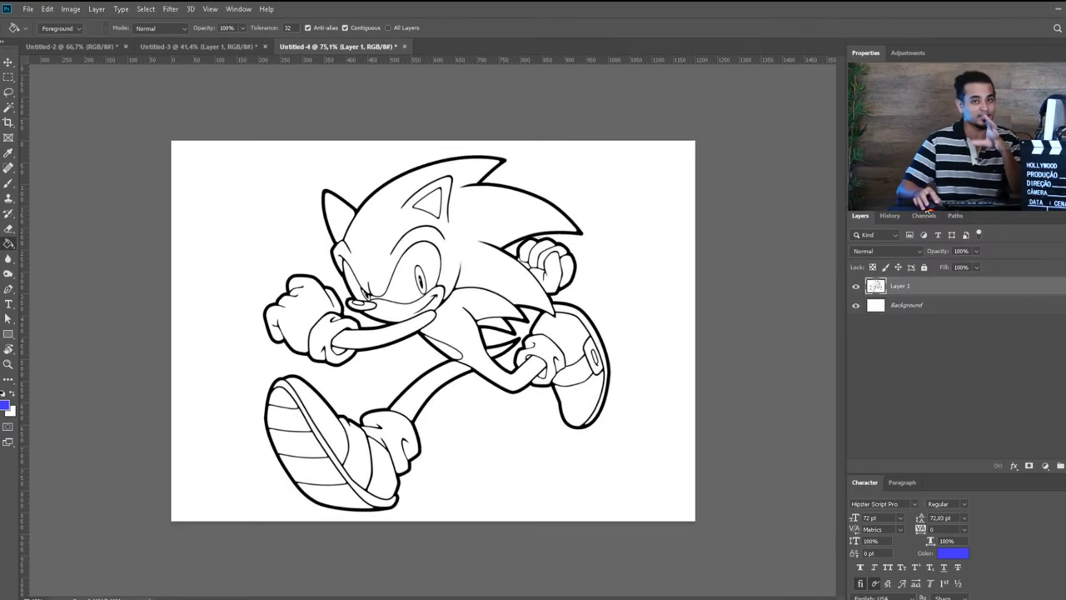
# Add empty Layer 2 above the line art, then test a blue fill and undo it.
pyautogui.hotkey('ctrl', 'shift', 'alt', 'n')
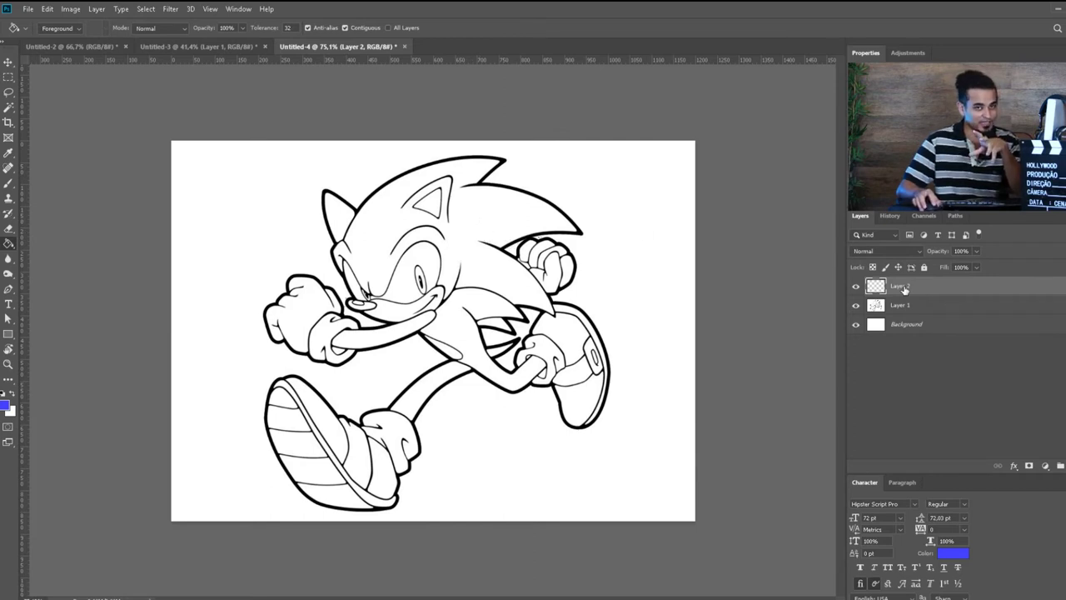
pyautogui.click(487, 228)
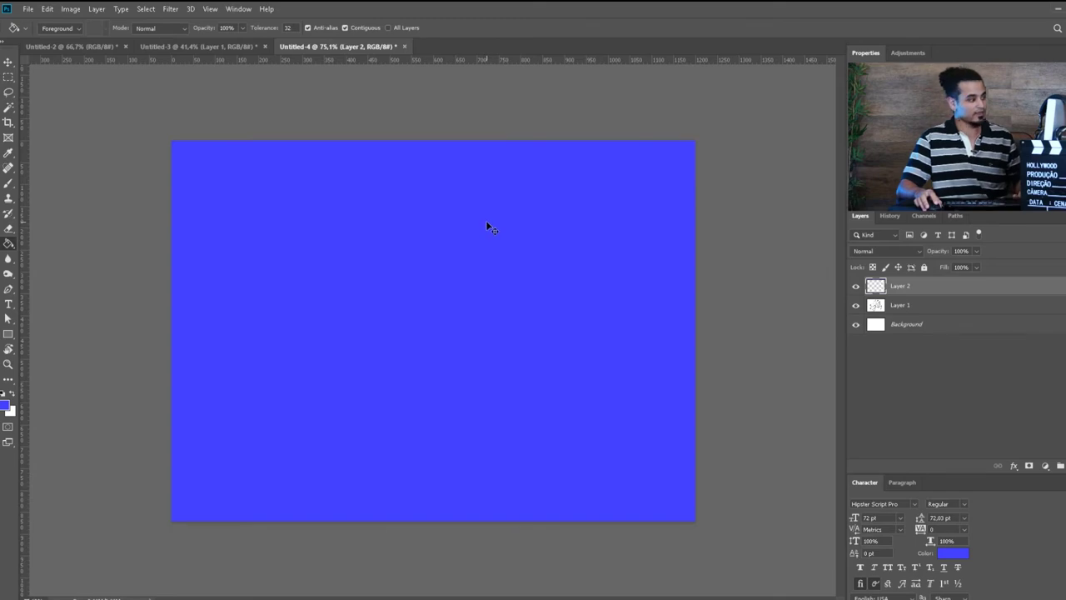
pyautogui.hotkey('ctrl', 'z')
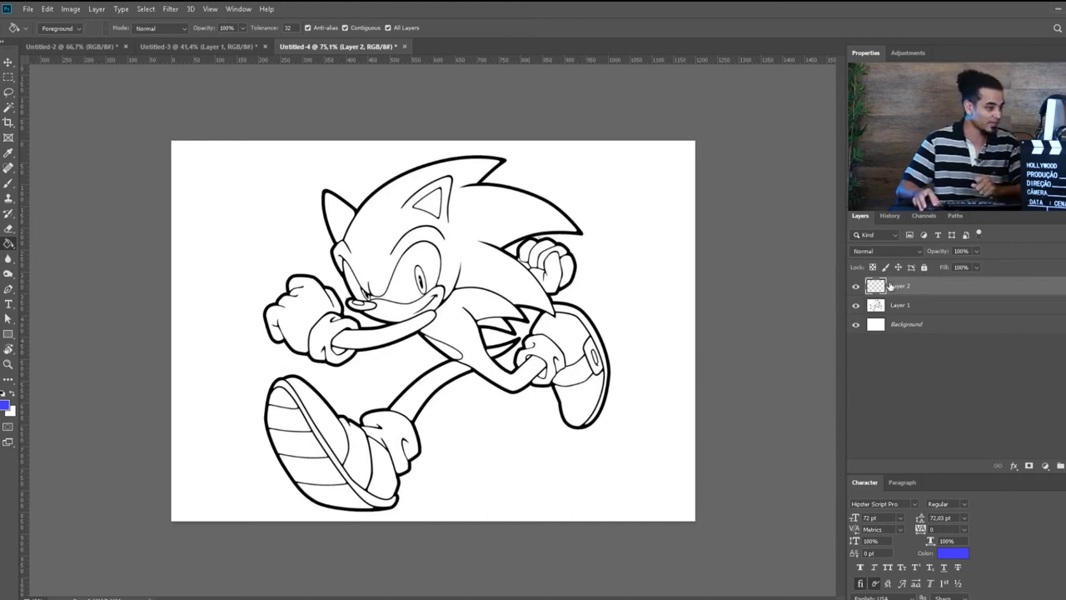
# Fill Sonic's head, quills, chest and legs with blue on Layer 2.
pyautogui.click(535, 228)
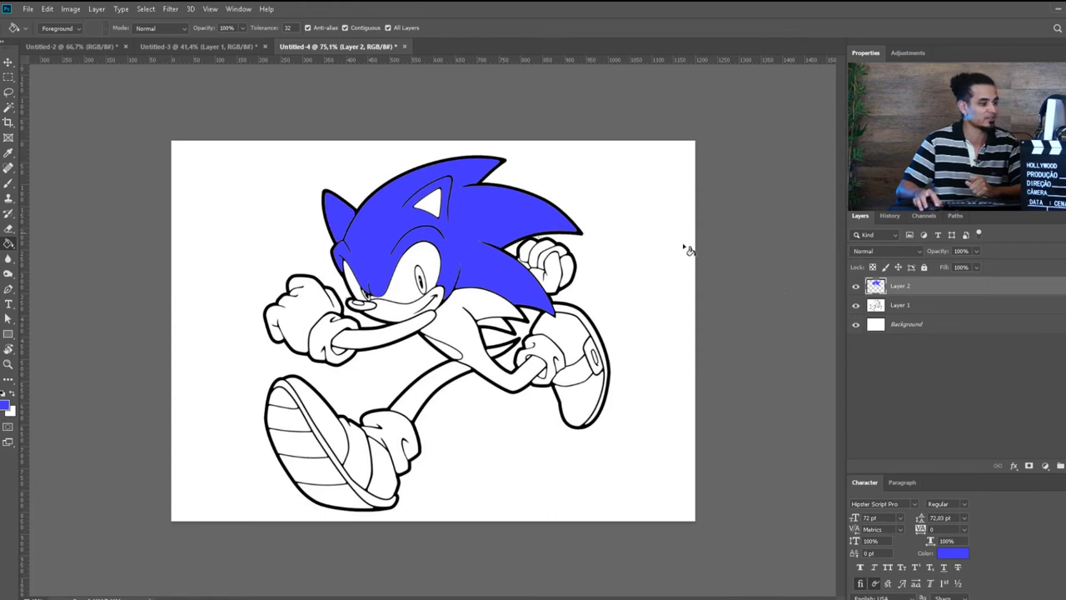
pyautogui.click(855, 305)
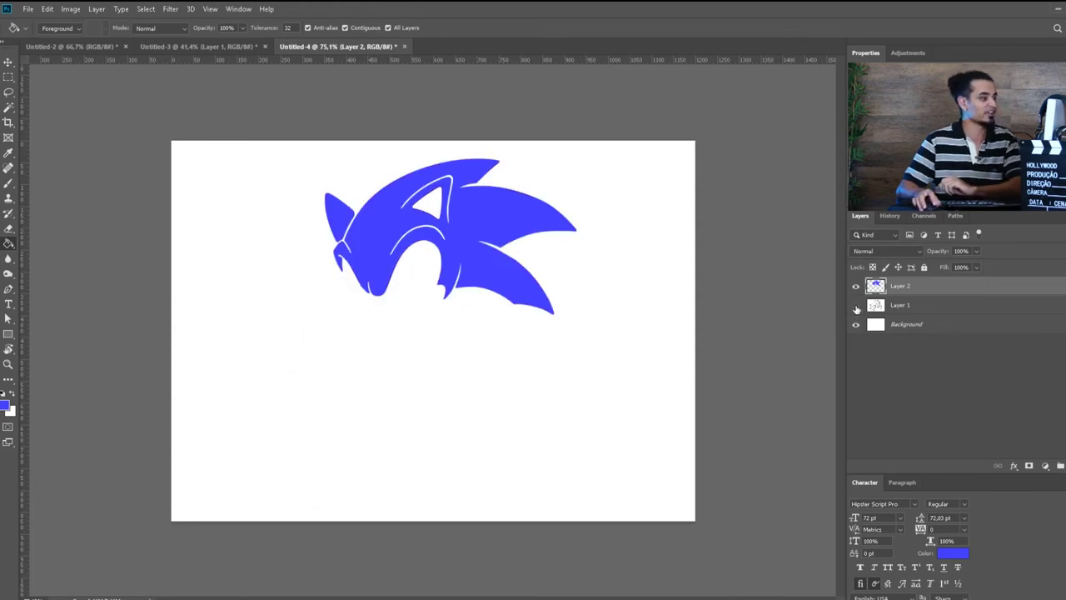
pyautogui.click(856, 306)
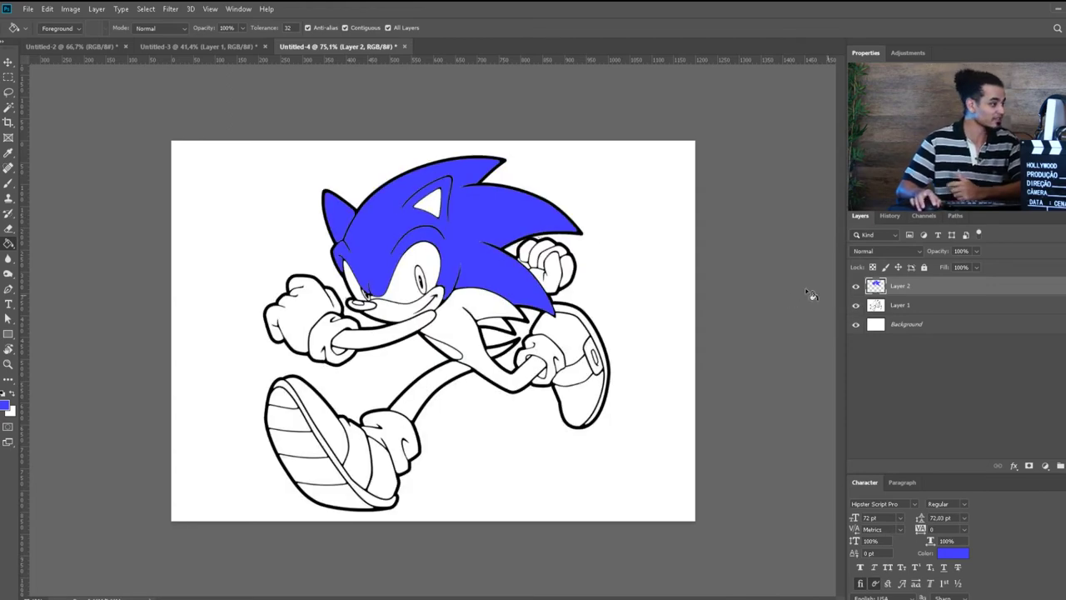
pyautogui.click(461, 317)
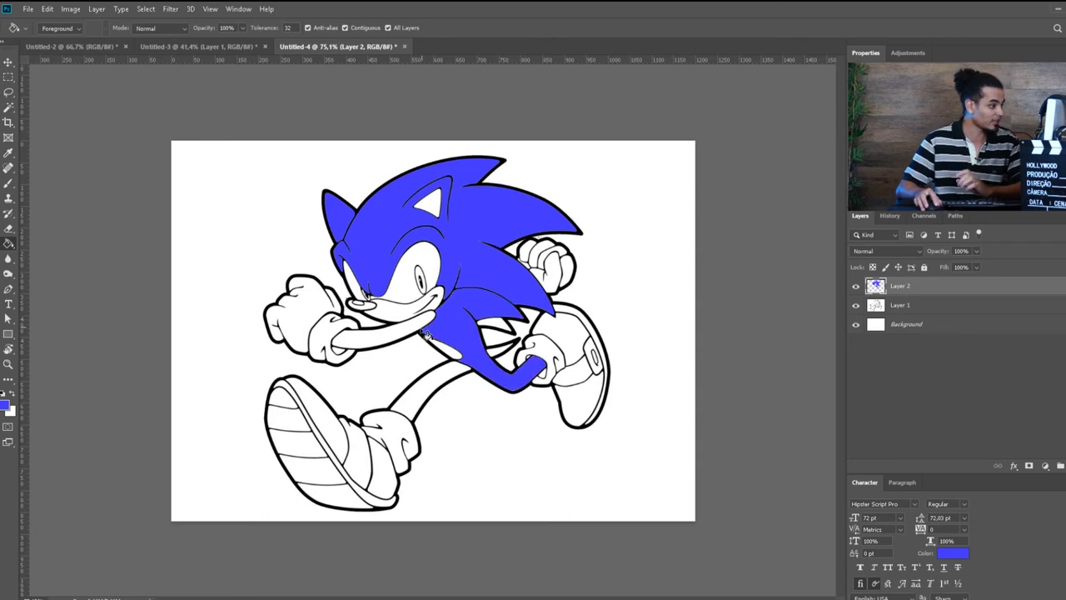
pyautogui.click(457, 382)
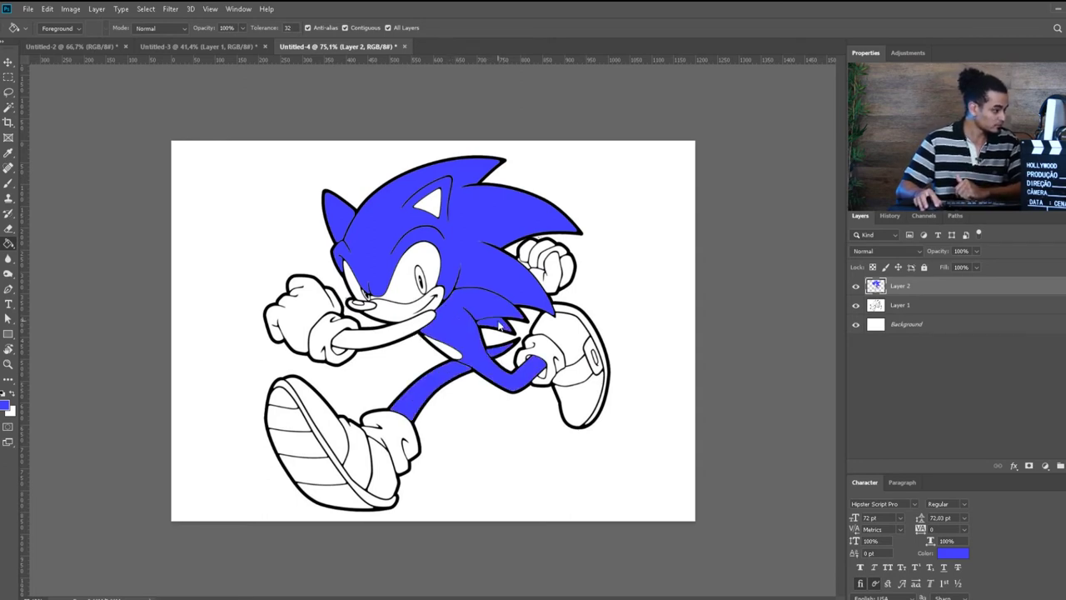
# On a new layer, fill Sonic's muzzle, arm and chest with tan.
pyautogui.hotkey('ctrl', 'shift', 'alt', 'n')
pyautogui.click(5, 405)
pyautogui.click(880, 522)
pyautogui.click(978, 391)
pyautogui.click(416, 297)
pyautogui.click(383, 331)
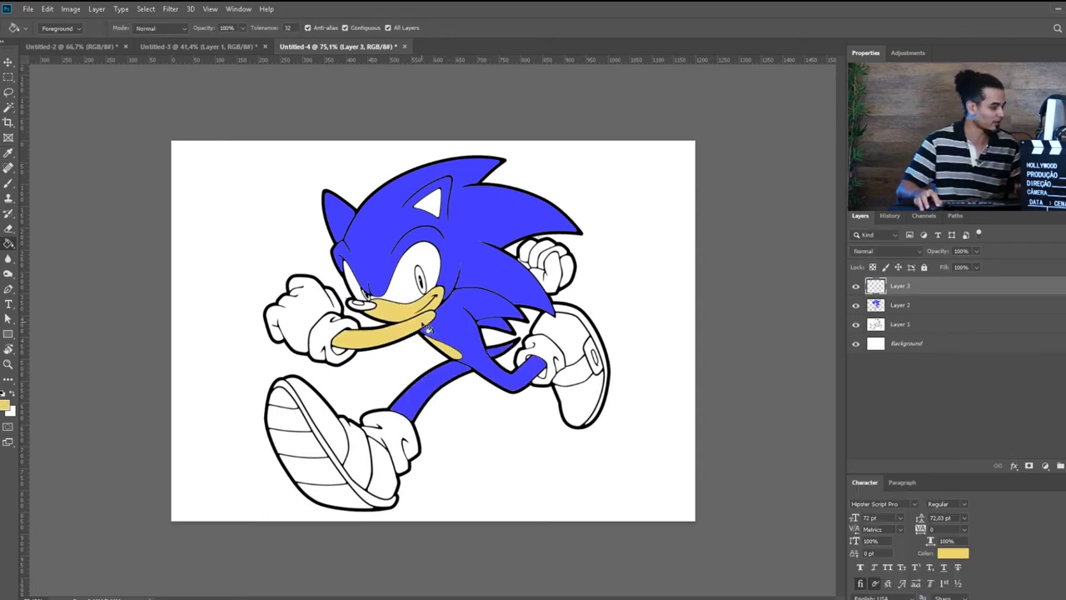
pyautogui.click(5, 405)
pyautogui.click(978, 390)
# Fill the nose black and the eye green, each on its own new layer.
pyautogui.hotkey('ctrl', 'shift', 'alt', 'n')
pyautogui.click(363, 304)
pyautogui.hotkey('ctrl', 'shift', 'alt', 'n')
pyautogui.click(5, 405)
pyautogui.click(880, 479)
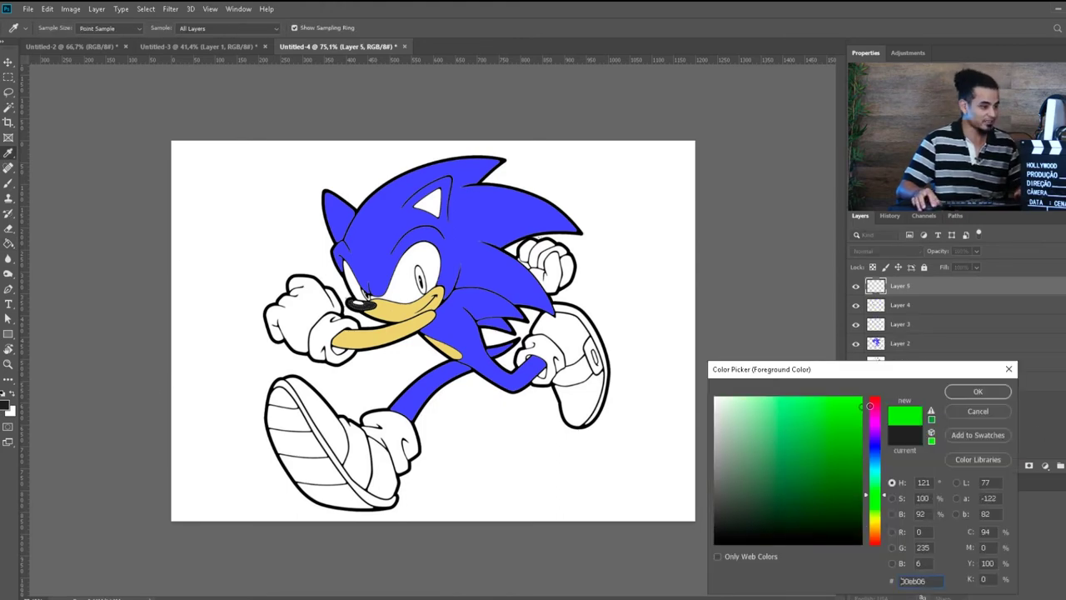
pyautogui.click(978, 390)
pyautogui.click(420, 279)
# Fill Sonic's front and back shoes with red.
pyautogui.click(5, 405)
pyautogui.click(978, 391)
pyautogui.click(566, 383)
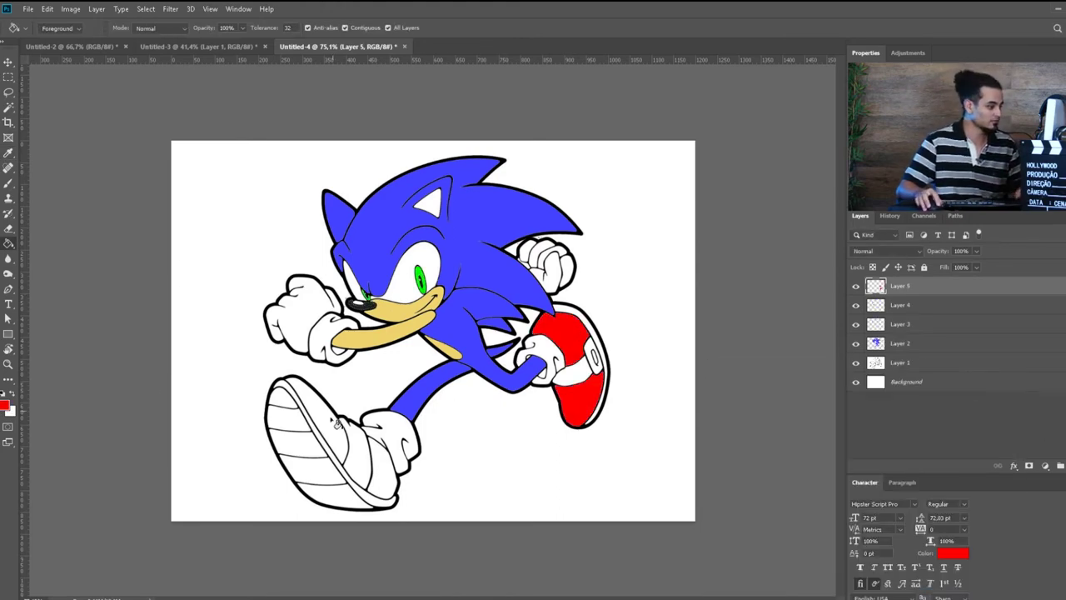
pyautogui.click(333, 441)
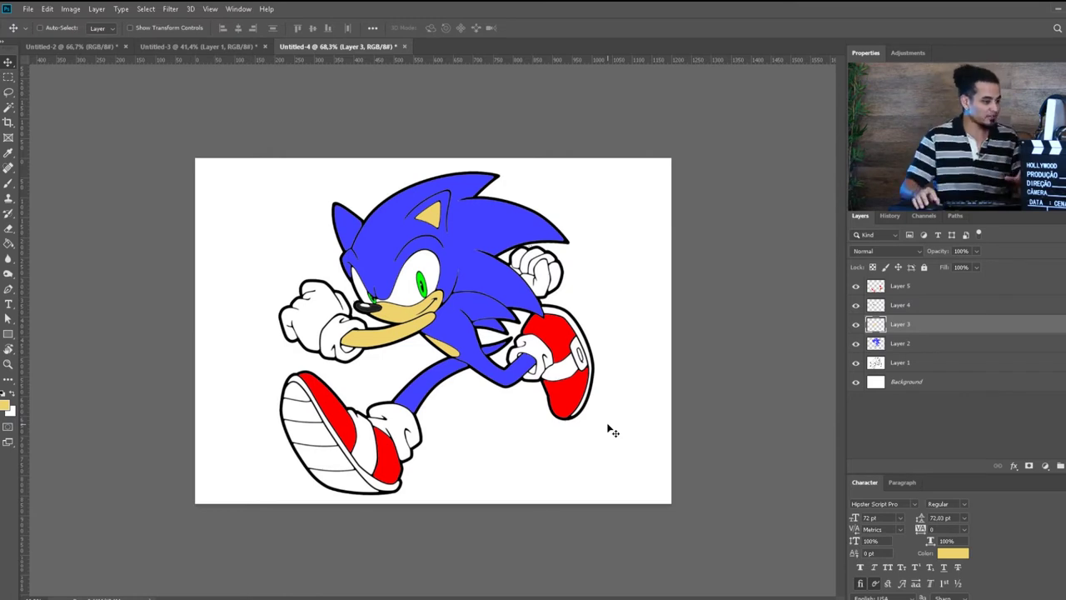
# Hide the line art, check each fill layer, and add Layer 6 above the blue Layer 2.
pyautogui.click(855, 363)
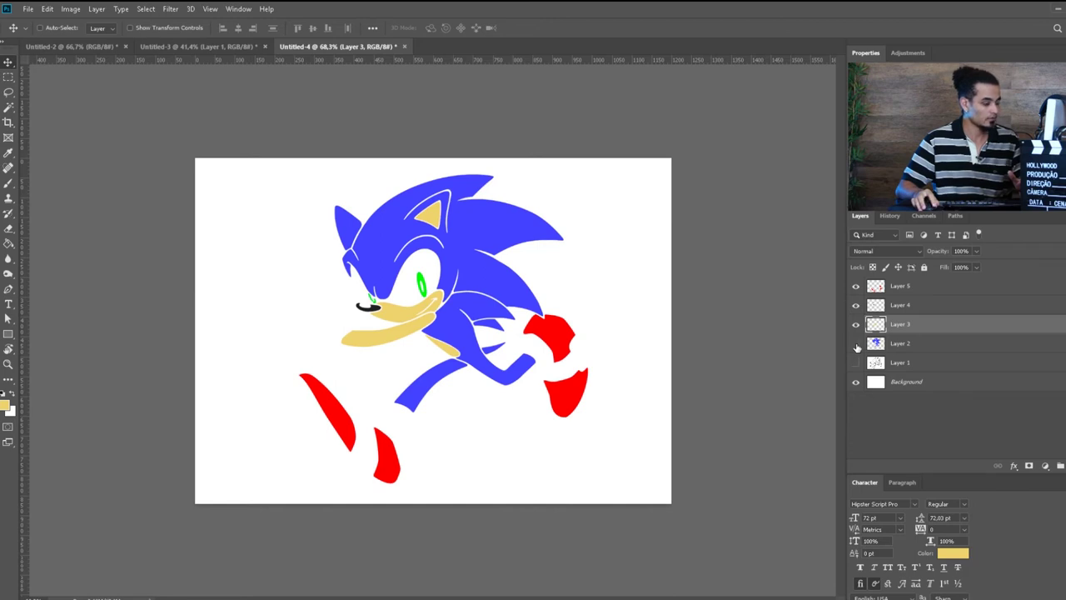
pyautogui.click(855, 344)
pyautogui.click(855, 344)
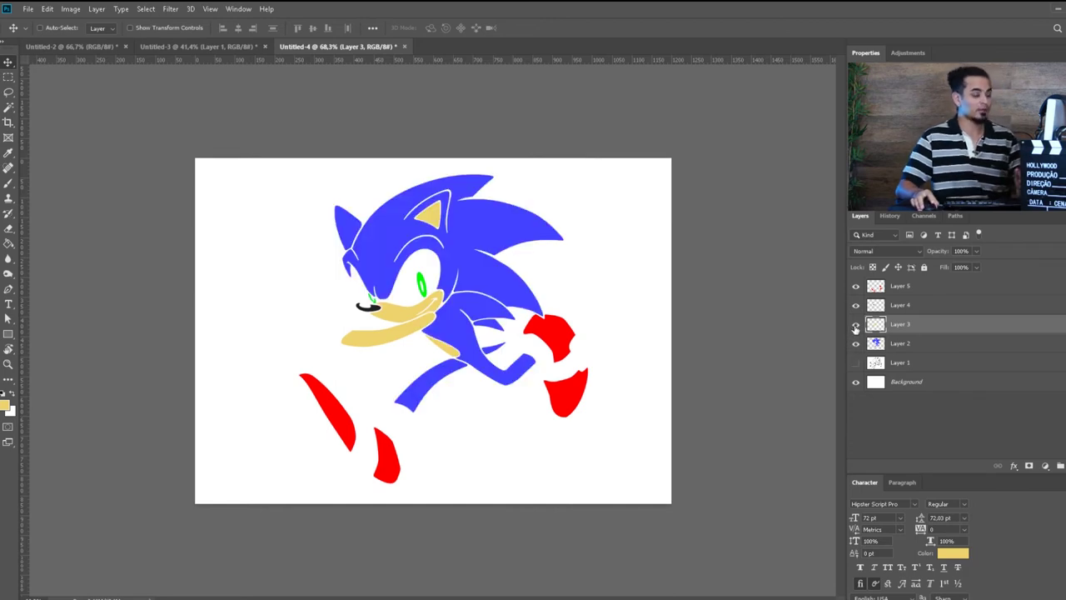
pyautogui.click(855, 324)
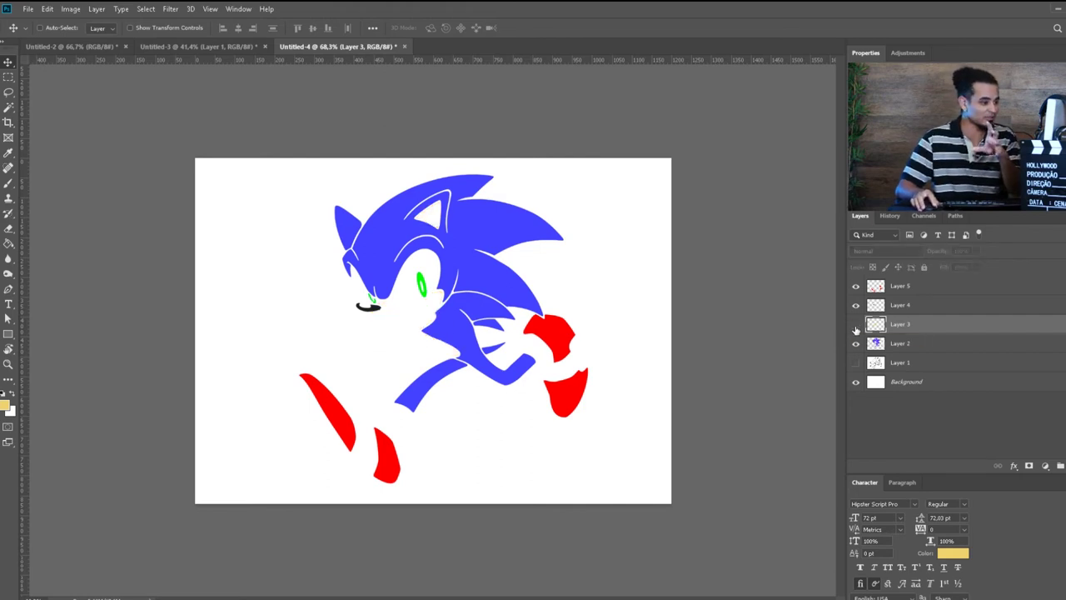
pyautogui.click(855, 325)
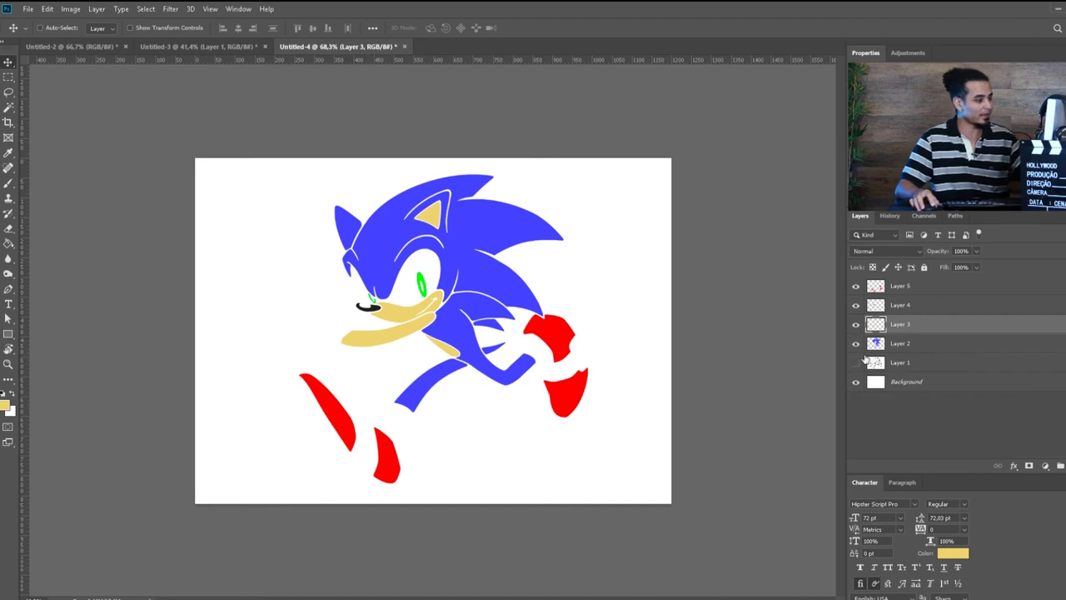
pyautogui.click(884, 343)
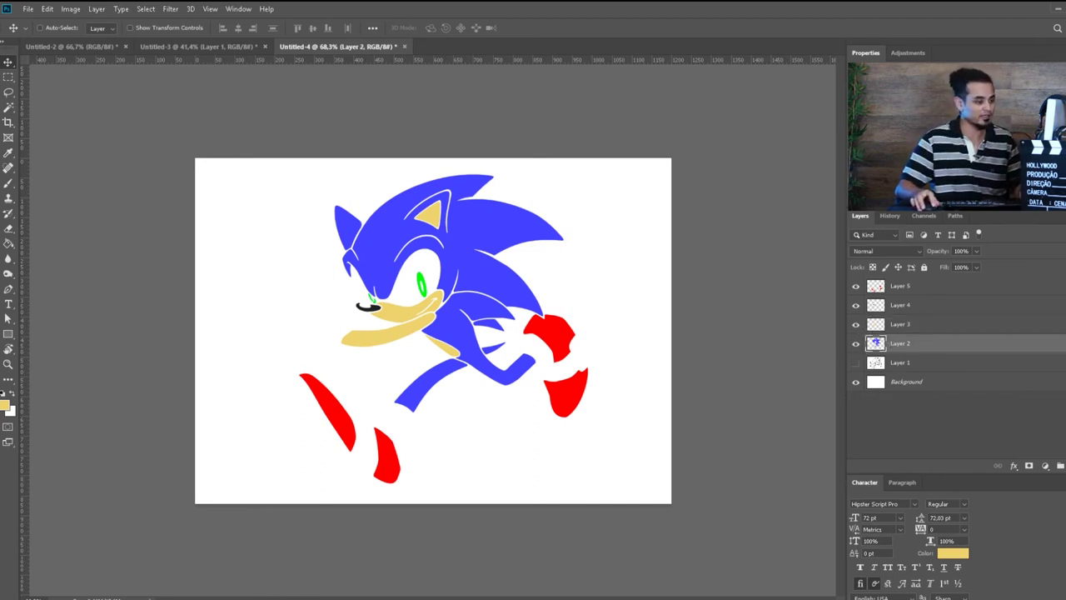
pyautogui.hotkey('ctrl', 'shift', 'alt', 'n')
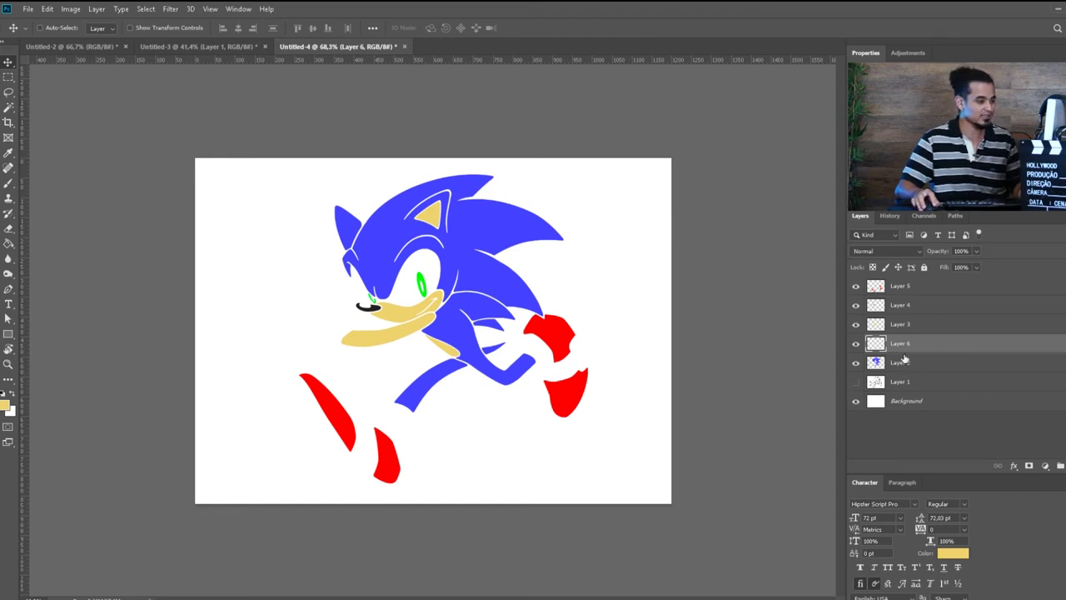
# Clip Layer 6 to the blue body layer with Create Clipping Mask.
pyautogui.keyDown('alt'); pyautogui.click(905, 351); pyautogui.keyUp('alt')
pyautogui.rightClick(896, 345)
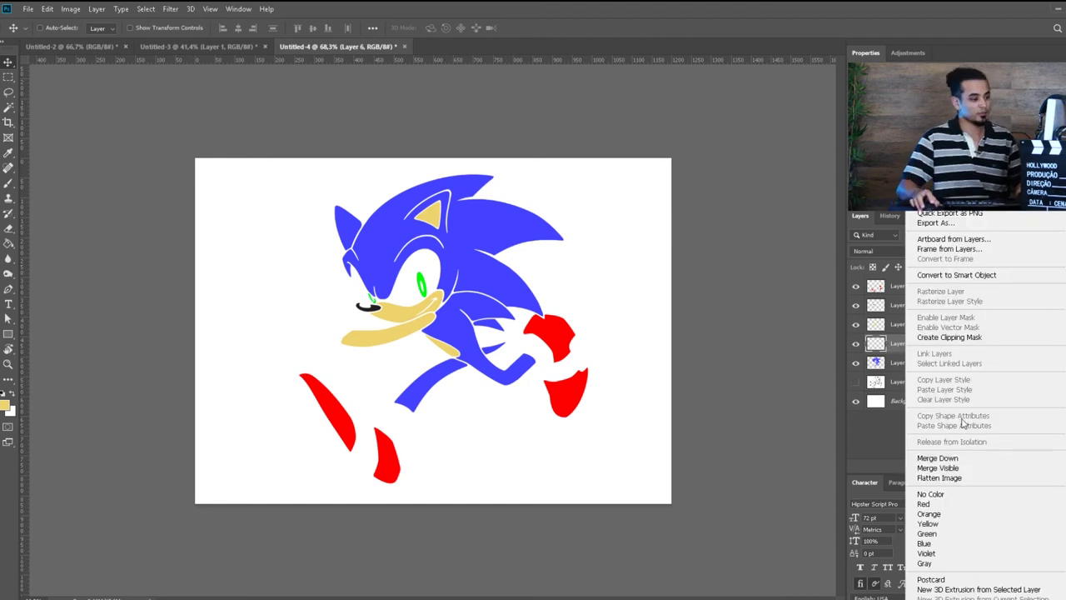
pyautogui.click(944, 337)
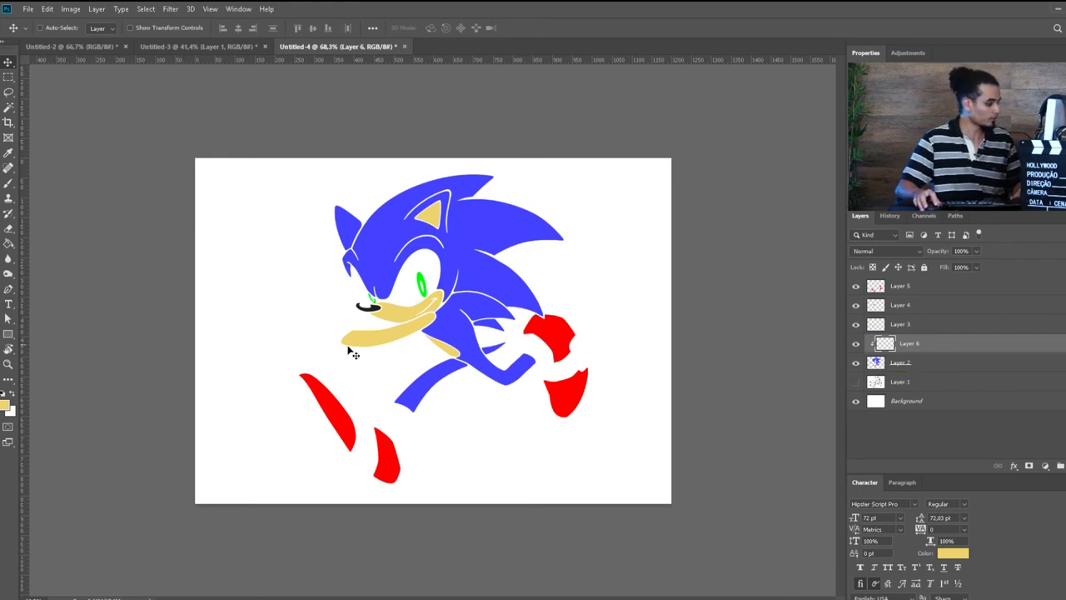
# Set up a large soft brush in a lighter blue sampled from Sonic's body.
pyautogui.press('b')
pyautogui.keyDown('alt'); pyautogui.click(381, 230); pyautogui.keyUp('alt')
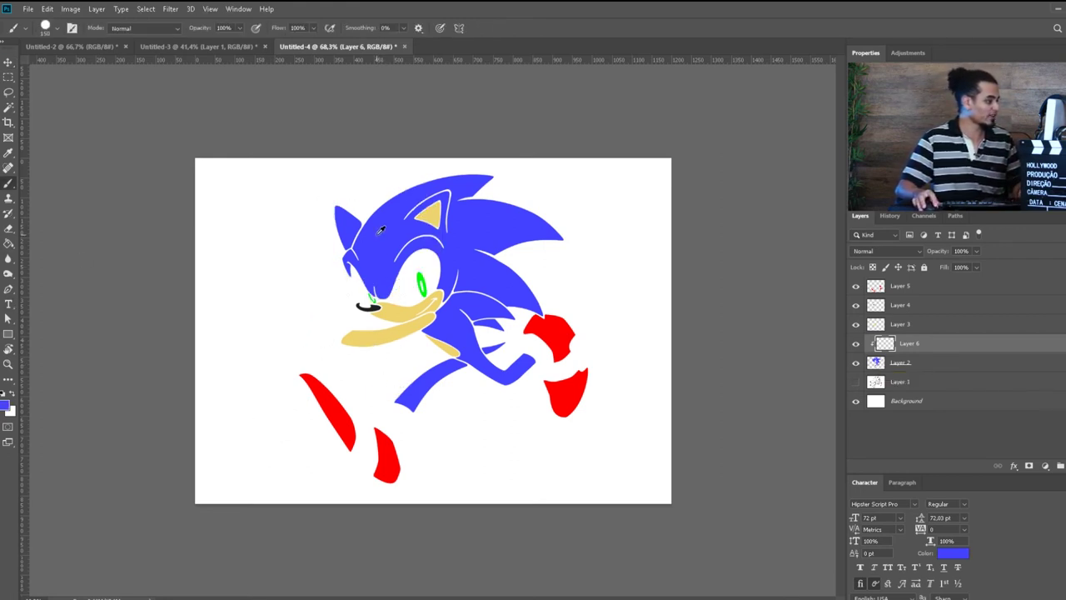
pyautogui.click(5, 405)
pyautogui.moveTo(822, 396); pyautogui.dragTo(801, 394)
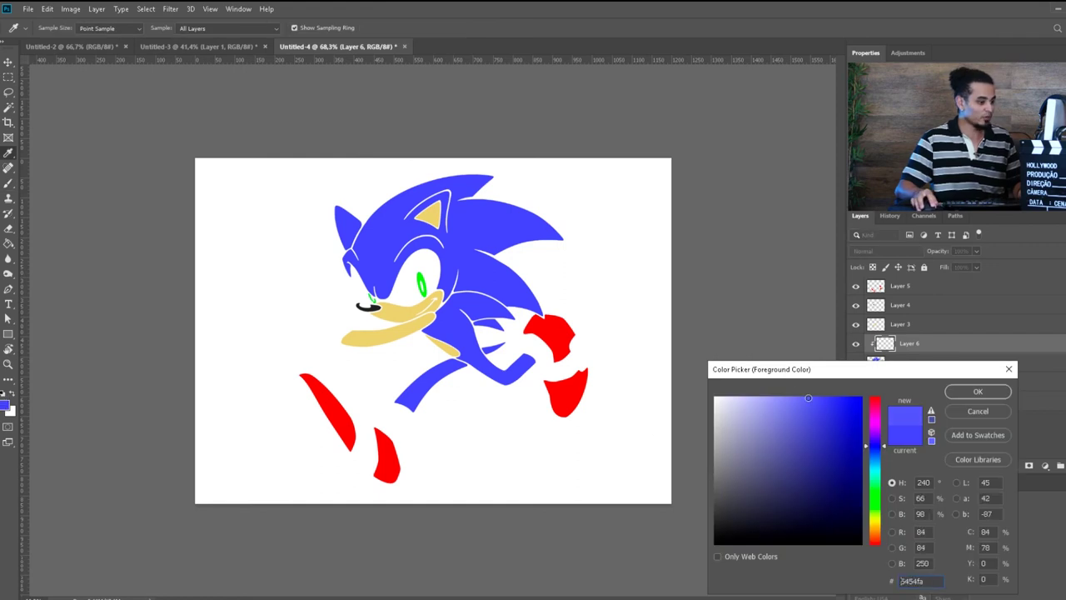
pyautogui.click(977, 392)
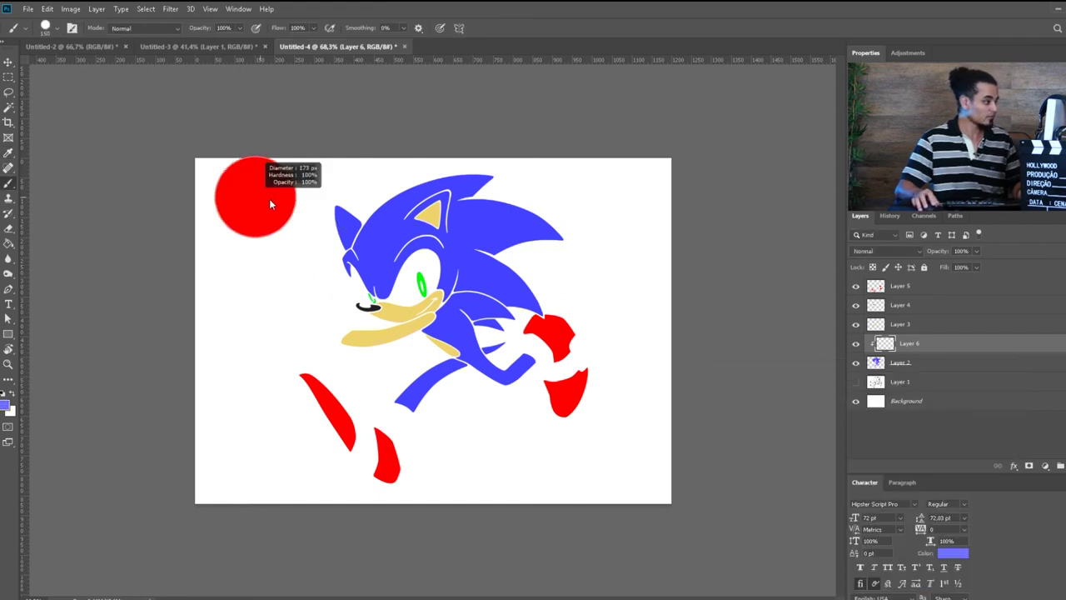
pyautogui.moveTo(250, 198); pyautogui.dragTo(274, 197)
pyautogui.moveTo(257, 278); pyautogui.dragTo(276, 278)
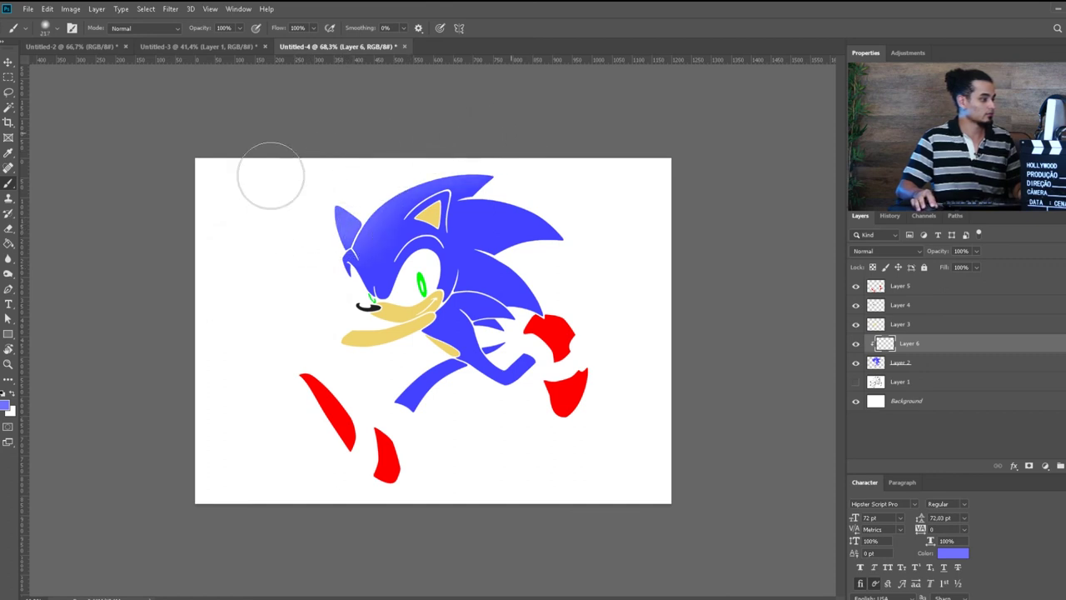
# Paint lighter-blue shading over Sonic's head, back and arm, with the brush reduced to 165.
pyautogui.moveTo(328, 243)
pyautogui.mouseDown()
pyautogui.moveTo(416, 147)
pyautogui.moveTo(369, 172)
pyautogui.mouseUp()
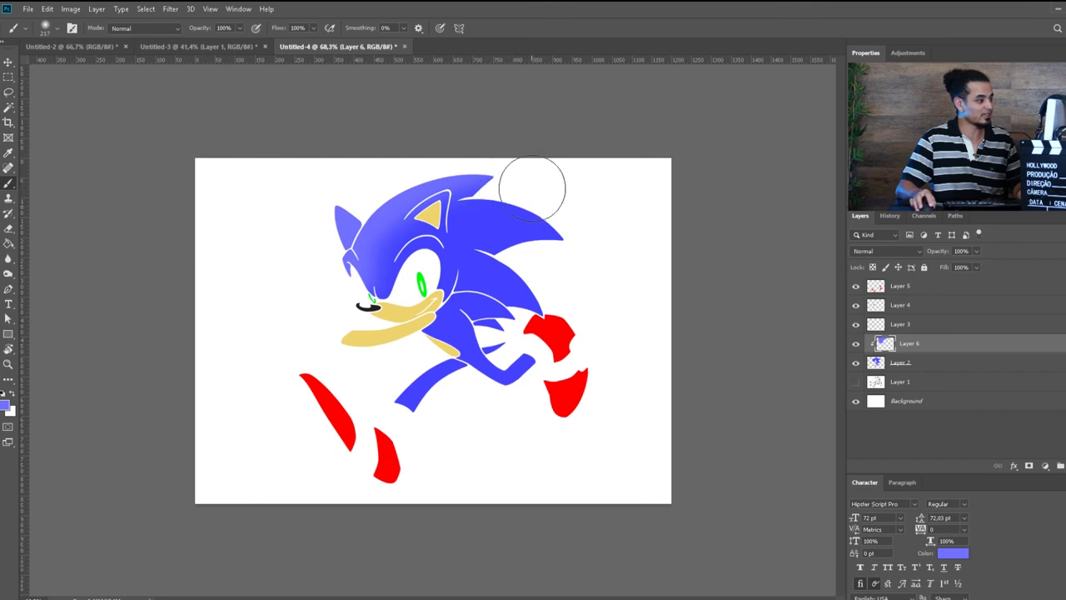
pyautogui.moveTo(540, 180); pyautogui.dragTo(522, 180)
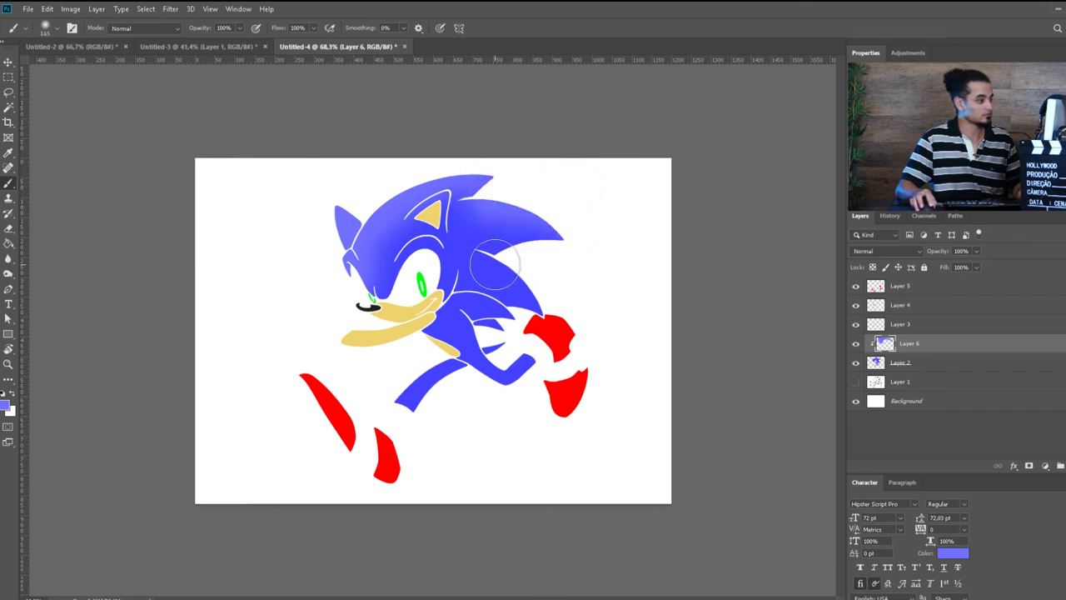
pyautogui.moveTo(533, 249); pyautogui.dragTo(483, 291)
pyautogui.moveTo(500, 333); pyautogui.dragTo(466, 300)
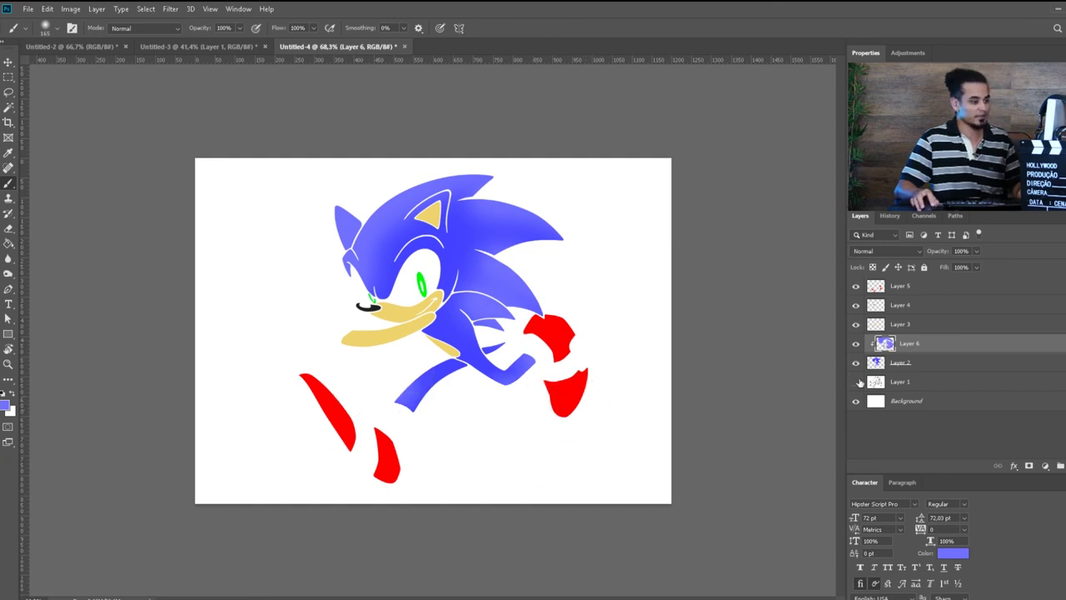
# Turn Layer 1's black line art back on over Sonic's colours and shading, then zoom out.
pyautogui.click(855, 382)
pyautogui.keyDown('alt'); pyautogui.scroll(-2, 565, 380); pyautogui.keyUp('alt')
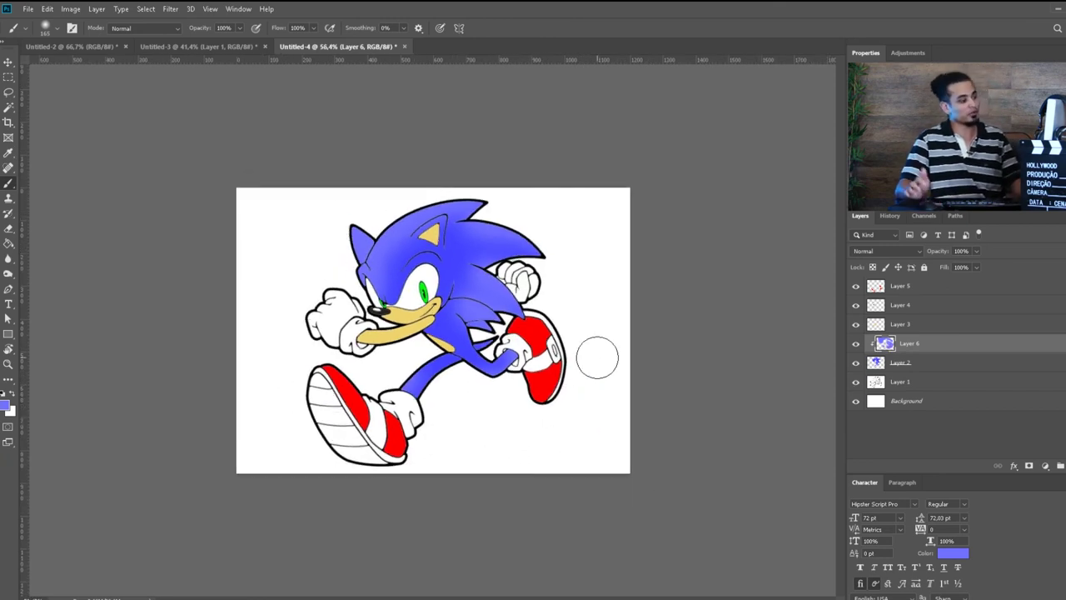